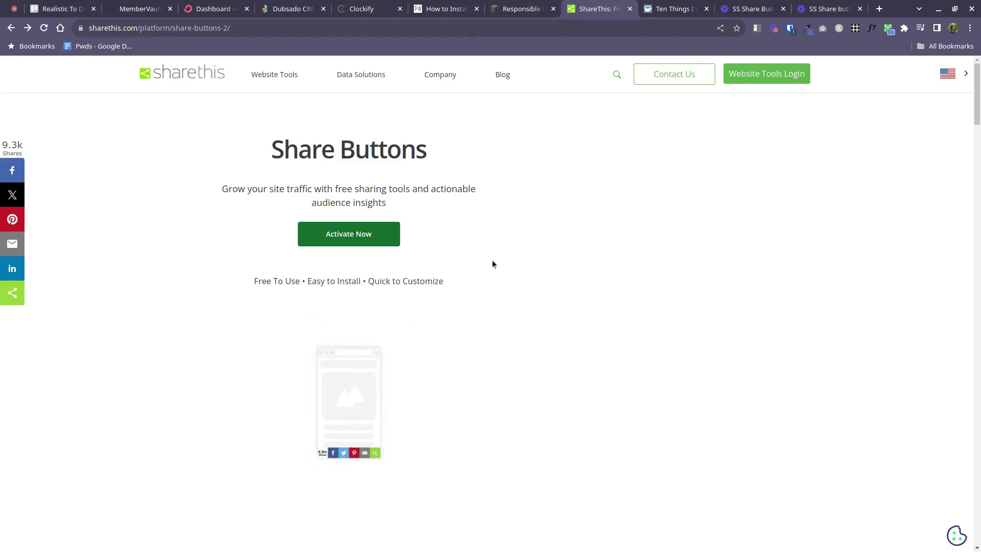
Activate the free ShareThis share buttons to reach the 'Choose a ShareThis tool' page
{"action": "scroll", "coordinate": [410, 240], "scroll_direction": "down", "scroll_amount": 1}
{"action": "scroll", "coordinate": [410, 240], "scroll_direction": "up", "scroll_amount": 1}
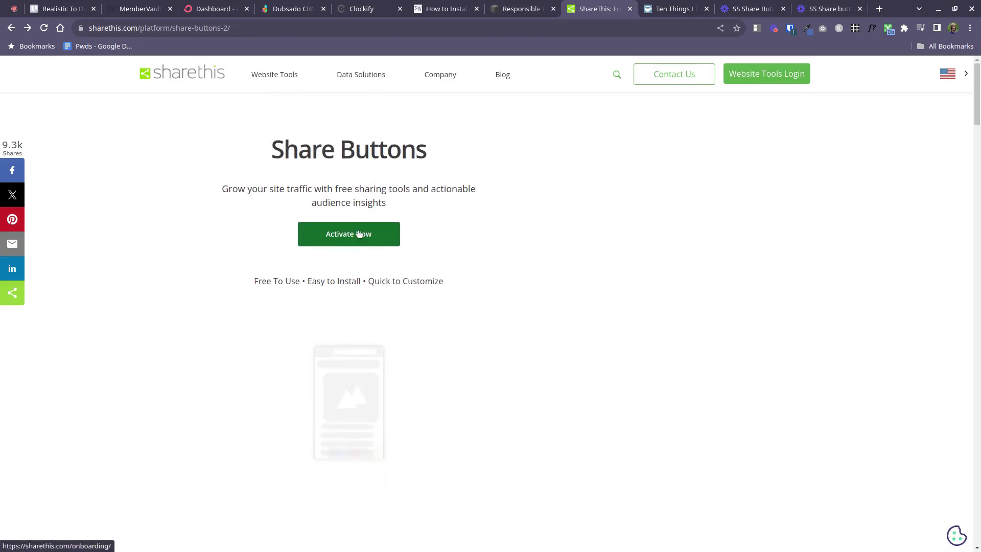
{"action": "left_click", "coordinate": [364, 239]}
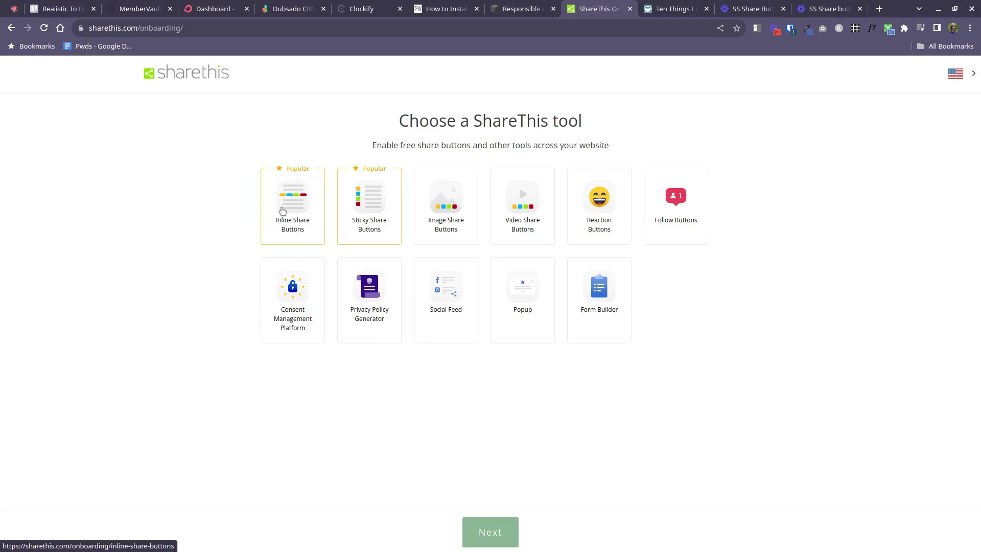
Pick Inline Share Buttons and expand its customization settings
{"action": "left_click", "coordinate": [290, 207]}
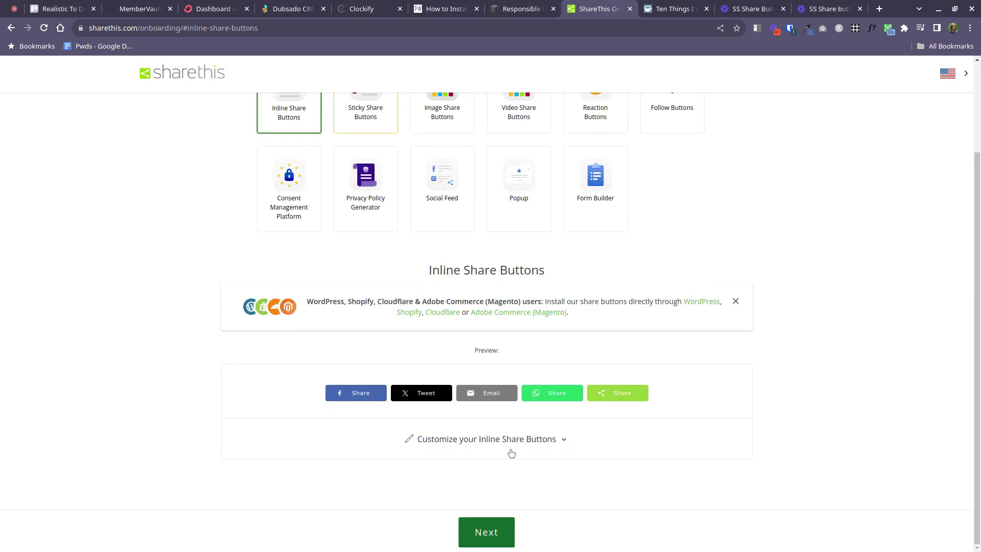
{"action": "left_click", "coordinate": [548, 440]}
Deselect WhatsApp and select LinkedIn among the inline share button networks
{"action": "scroll", "coordinate": [817, 372], "scroll_direction": "down", "scroll_amount": 5}
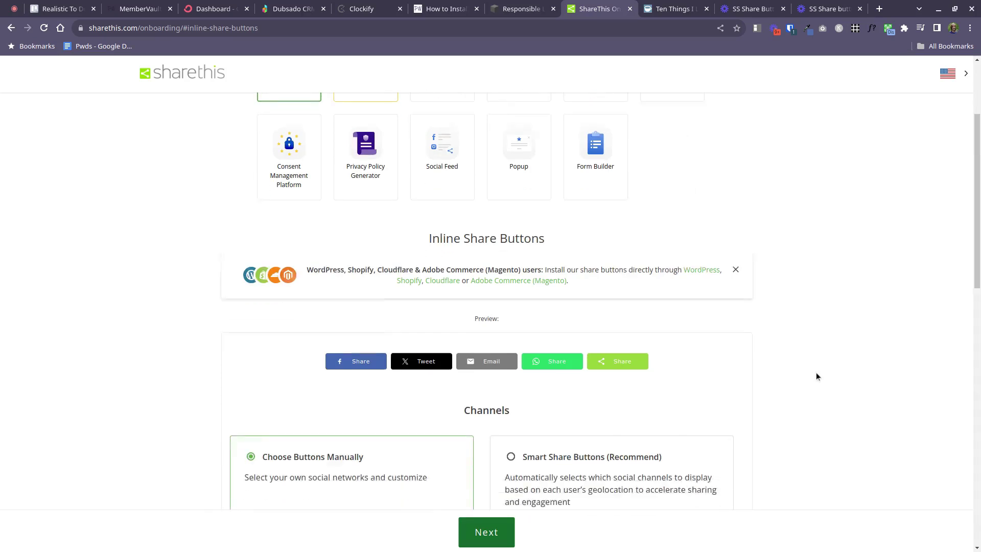
{"action": "scroll", "coordinate": [816, 378], "scroll_direction": "down", "scroll_amount": 1}
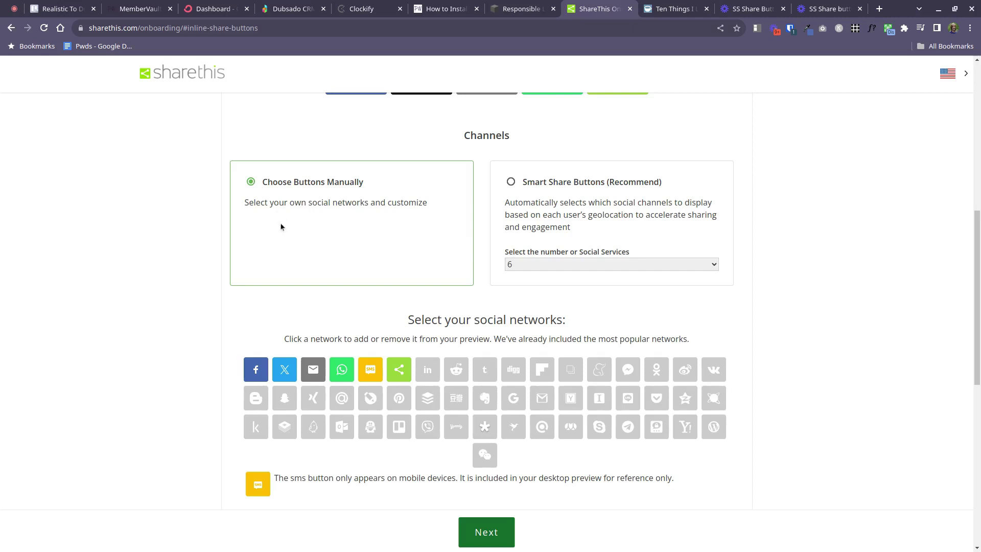
{"action": "scroll", "coordinate": [269, 240], "scroll_direction": "down", "scroll_amount": 2}
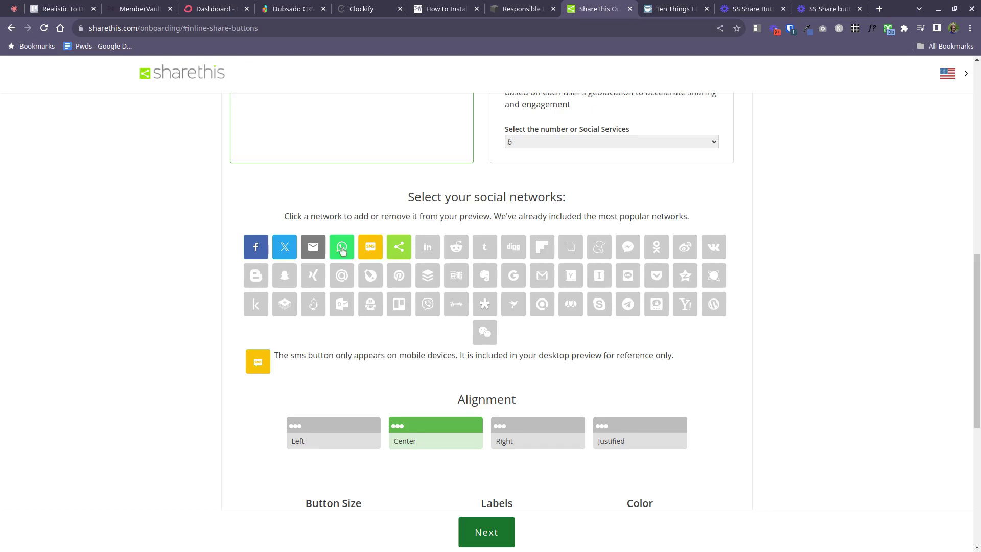
{"action": "left_click", "coordinate": [342, 248]}
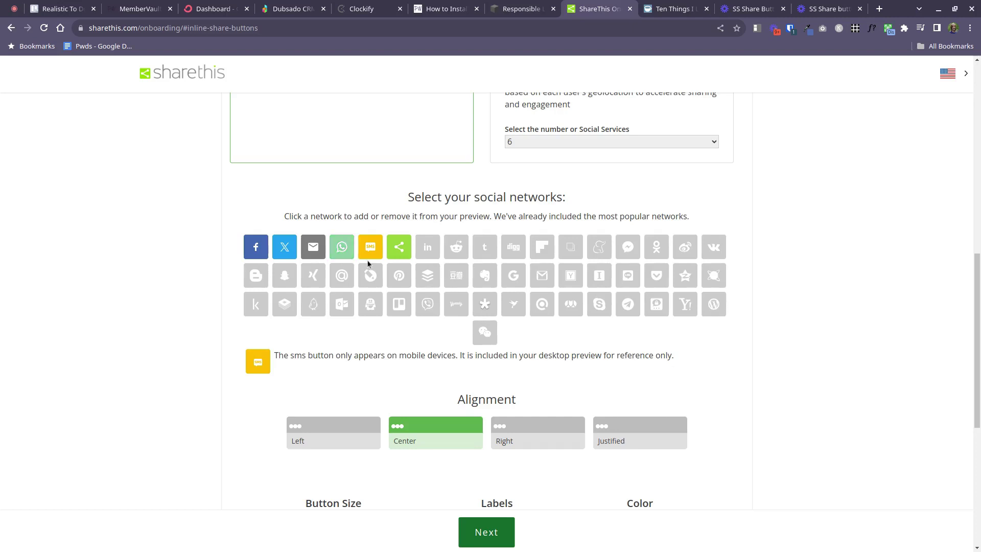
{"action": "left_click", "coordinate": [427, 249]}
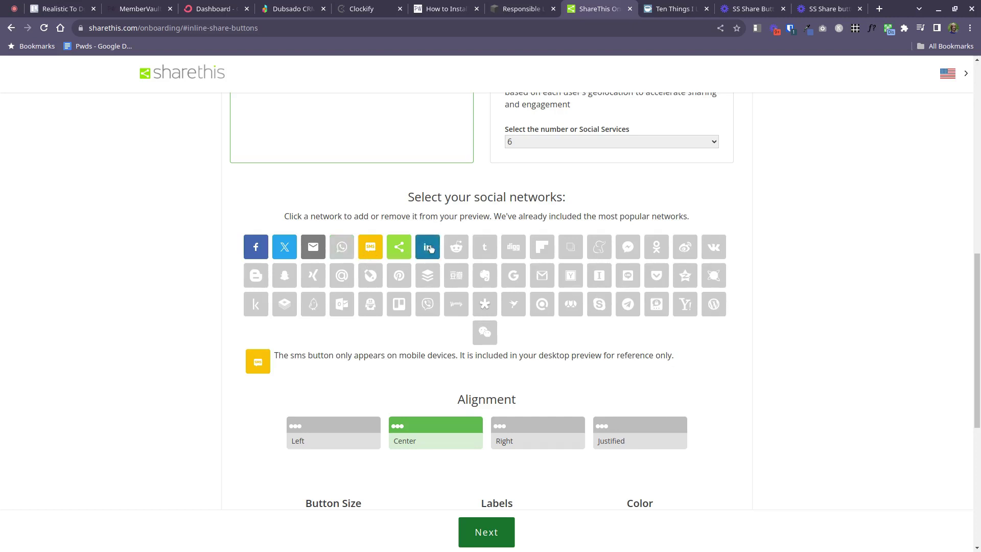
{"action": "left_click", "coordinate": [459, 276]}
{"action": "left_click", "coordinate": [459, 276]}
{"action": "scroll", "coordinate": [749, 322], "scroll_direction": "down", "scroll_amount": 2}
Set the inline share buttons' alignment to Left
{"action": "scroll", "coordinate": [613, 327], "scroll_direction": "up", "scroll_amount": 1}
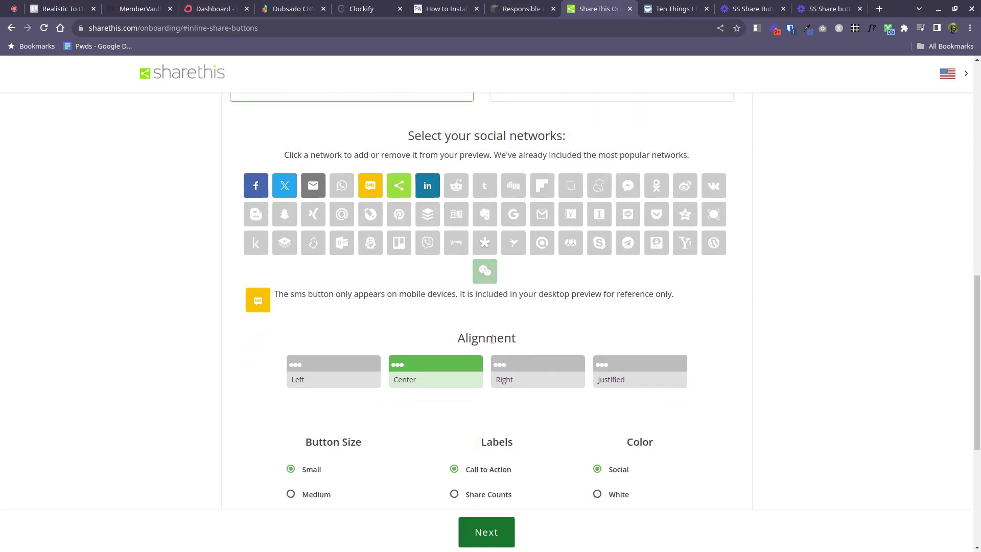
{"action": "scroll", "coordinate": [491, 333], "scroll_direction": "down", "scroll_amount": 3}
{"action": "double_click", "coordinate": [323, 253]}
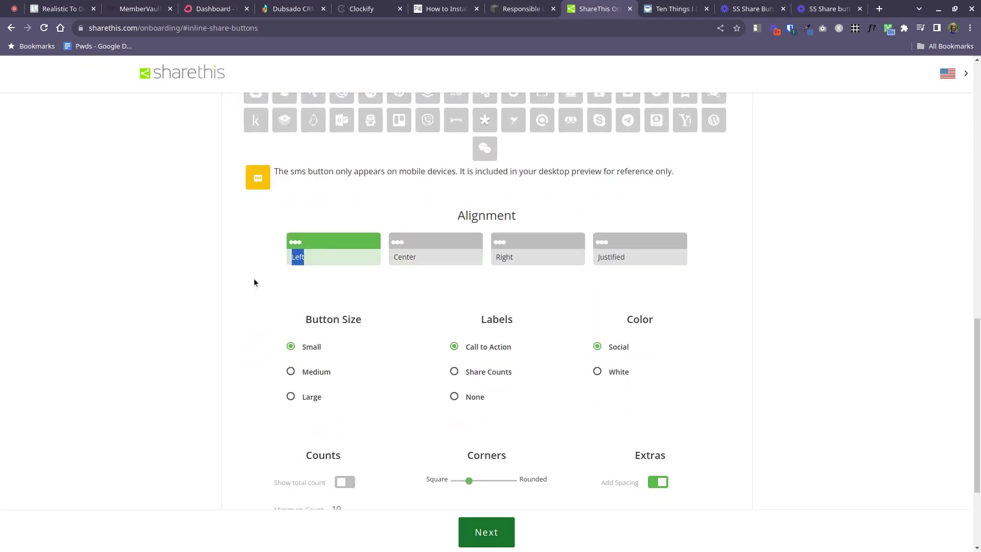
{"action": "scroll", "coordinate": [251, 285], "scroll_direction": "down", "scroll_amount": 1}
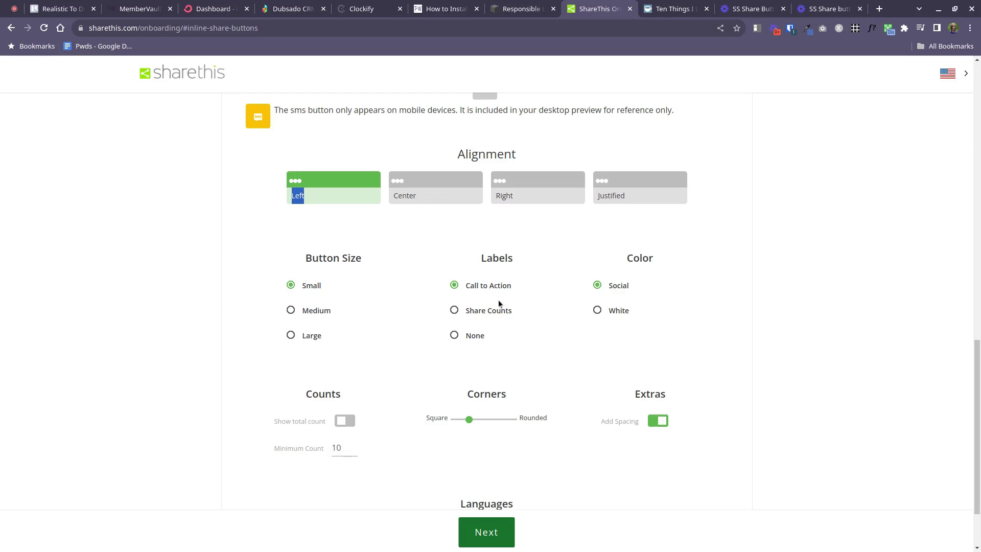
Show the total share count with a minimum count of 6, then proceed to registration
{"action": "scroll", "coordinate": [421, 360], "scroll_direction": "down", "scroll_amount": 3}
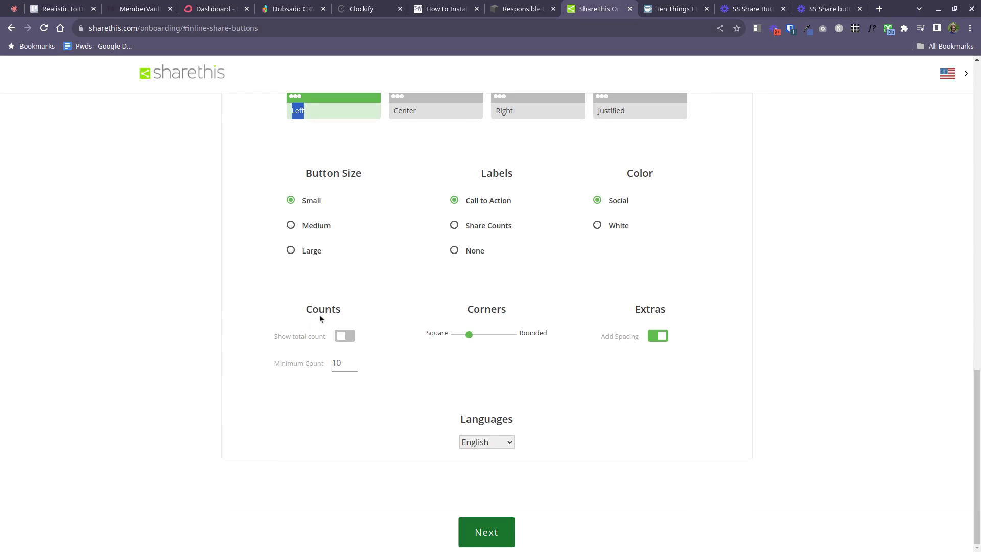
{"action": "left_click", "coordinate": [352, 337]}
{"action": "left_click", "coordinate": [353, 368]}
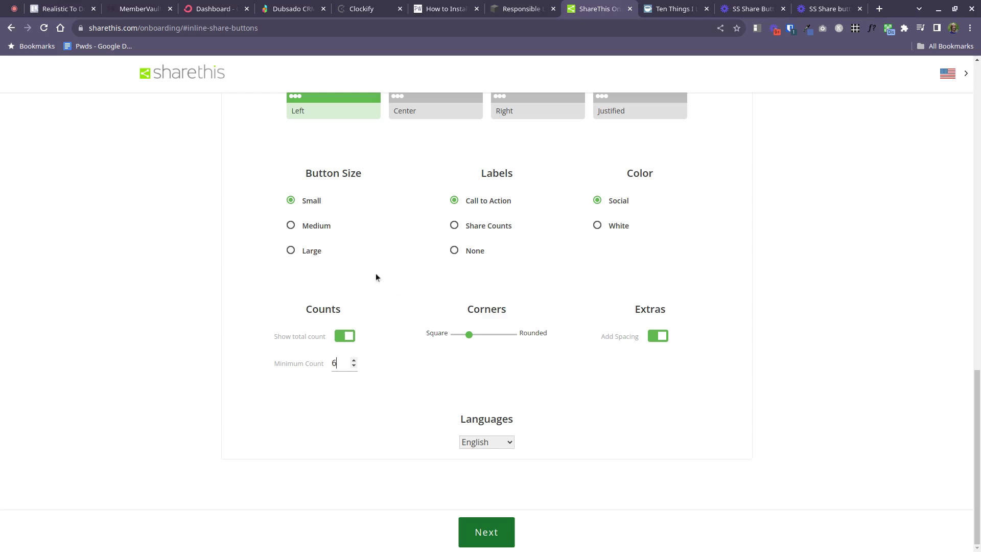
{"action": "left_click", "coordinate": [485, 535]}
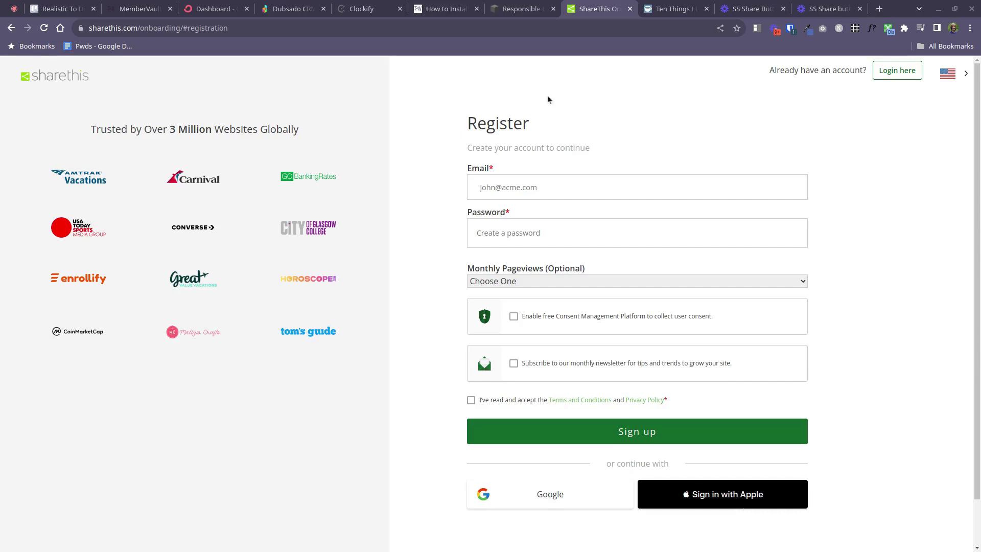
Paste the account email and password into the ShareThis registration form
{"action": "left_click", "coordinate": [535, 188]}
{"action": "key", "text": "ctrl+v"}
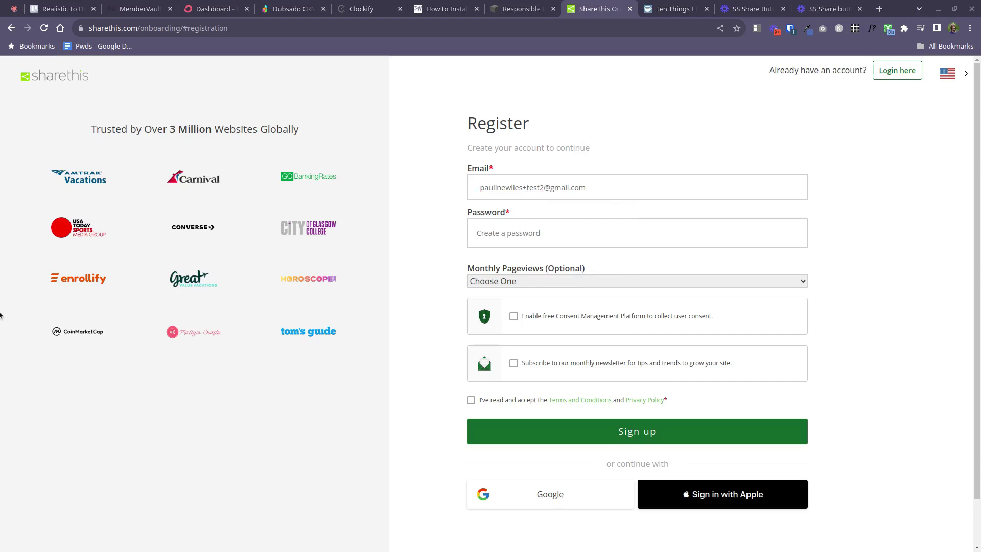
{"action": "left_click", "coordinate": [583, 233]}
{"action": "key", "text": "ctrl+v"}
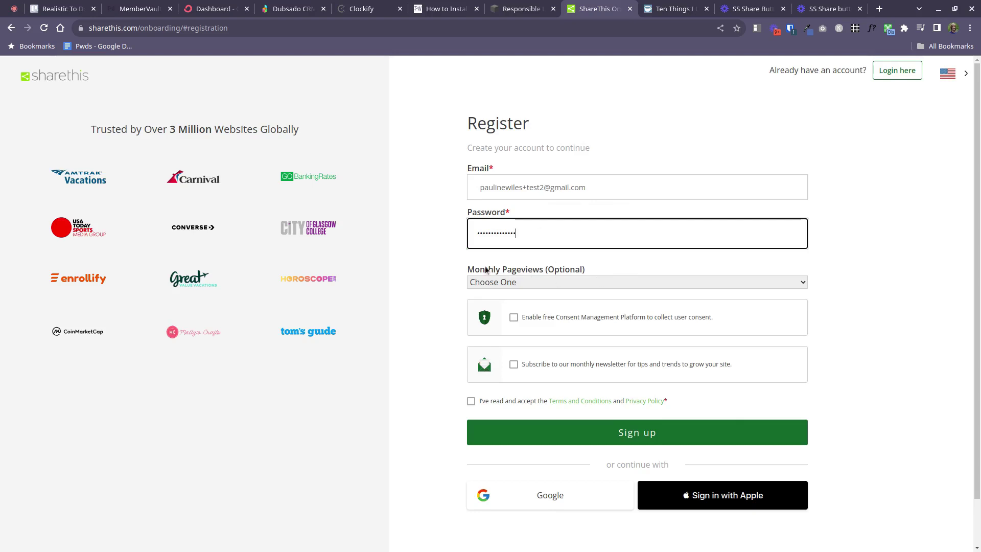
Choose 0 - 25k monthly pageviews, accept the terms, and sign up
{"action": "left_click", "coordinate": [800, 280]}
{"action": "left_click", "coordinate": [767, 292]}
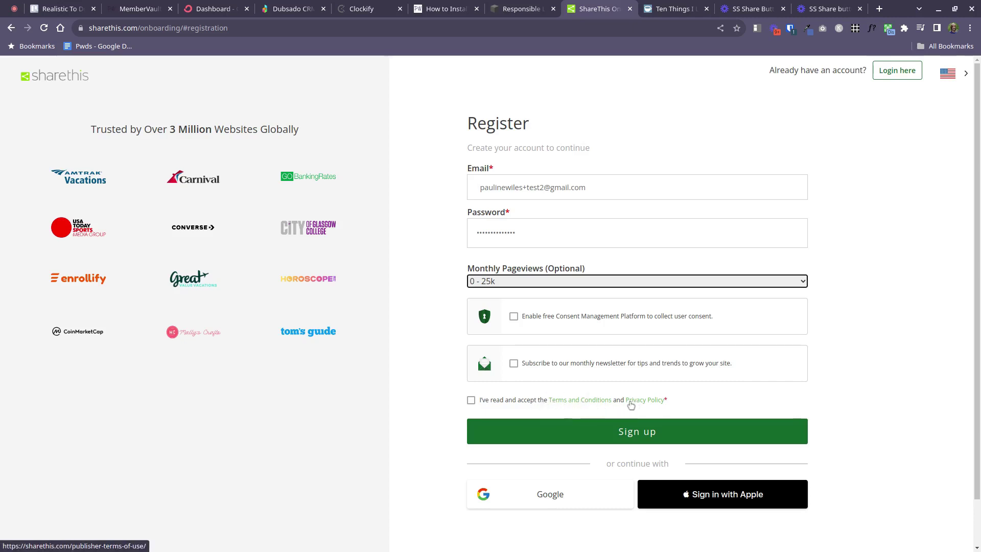
{"action": "left_click", "coordinate": [477, 402]}
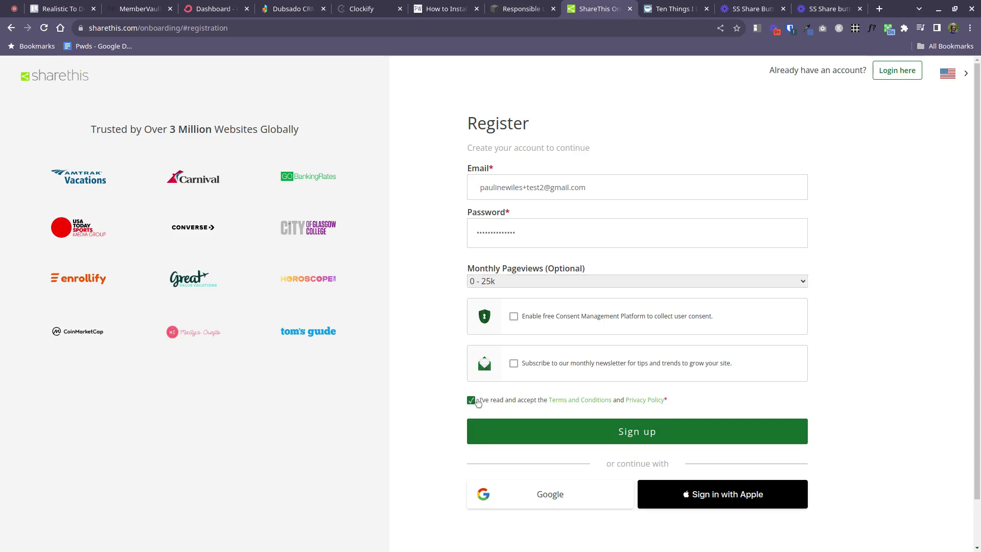
{"action": "scroll", "coordinate": [869, 375], "scroll_direction": "down", "scroll_amount": 1}
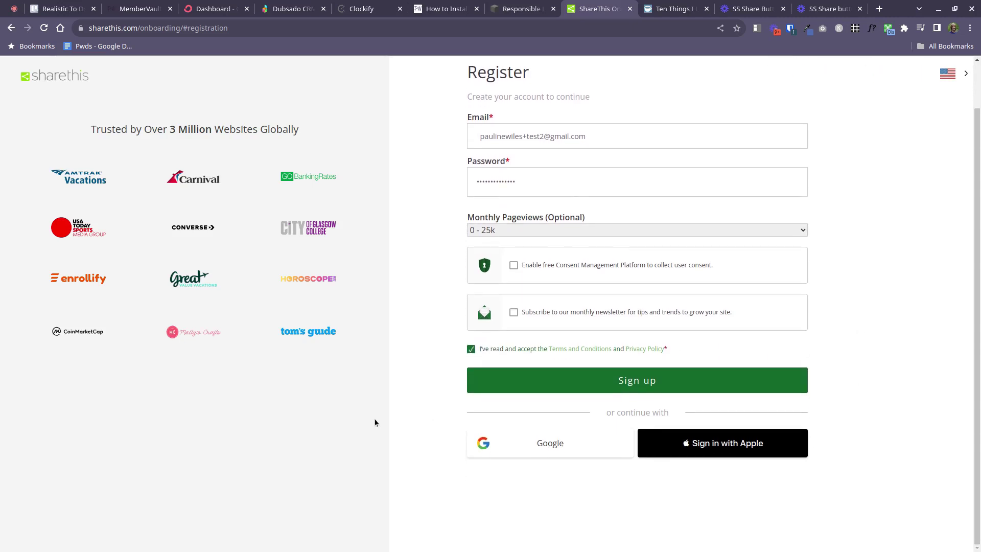
{"action": "left_click", "coordinate": [642, 381]}
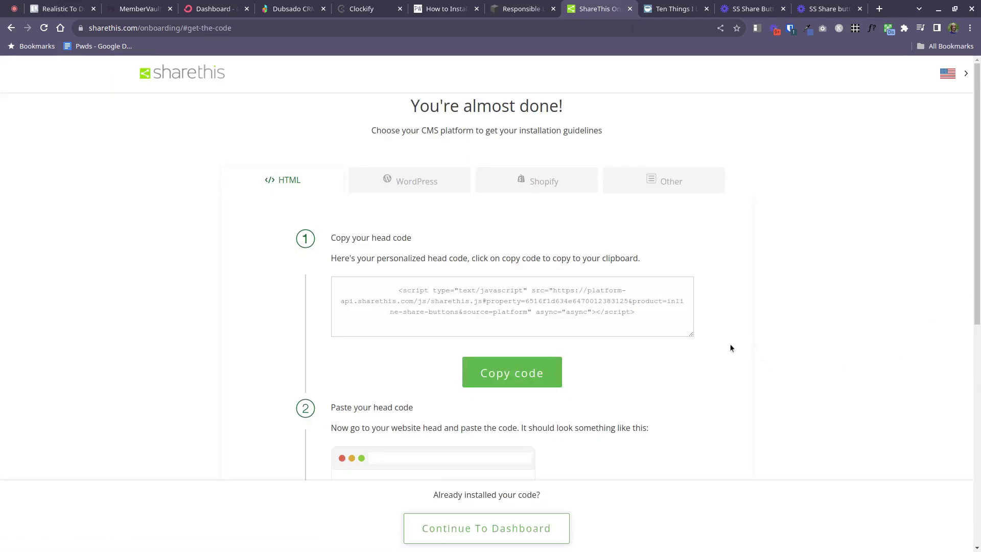
Select the personalised head code script and the placement code line to review them
{"action": "scroll", "coordinate": [718, 340], "scroll_direction": "down", "scroll_amount": 2}
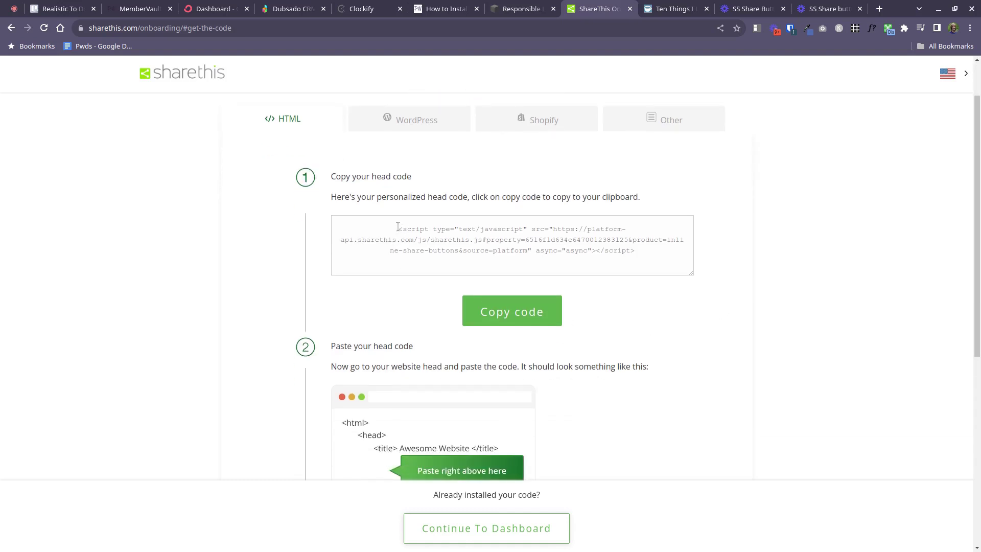
{"action": "left_click_drag", "start_coordinate": [400, 229], "coordinate": [637, 251]}
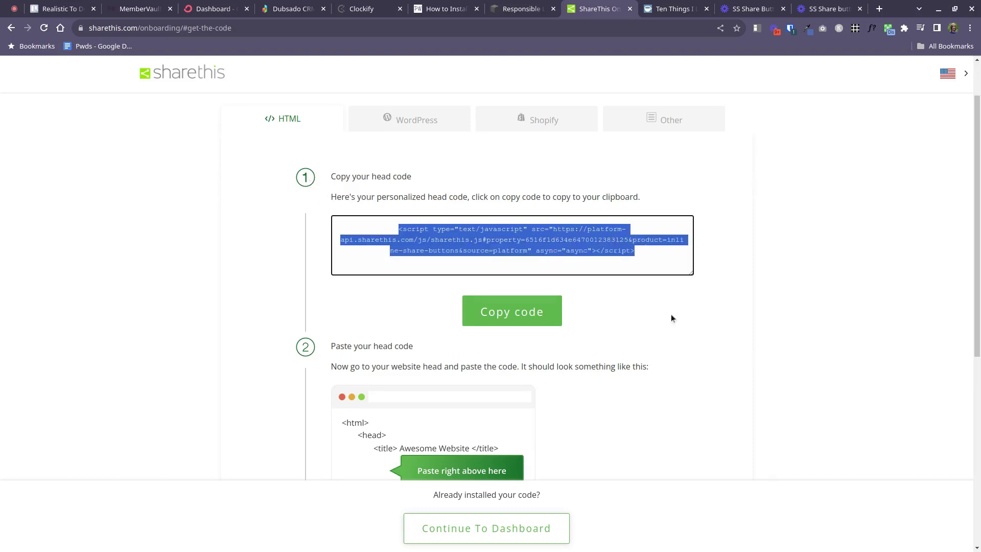
{"action": "scroll", "coordinate": [670, 314], "scroll_direction": "down", "scroll_amount": 3}
{"action": "scroll", "coordinate": [361, 329], "scroll_direction": "down", "scroll_amount": 3}
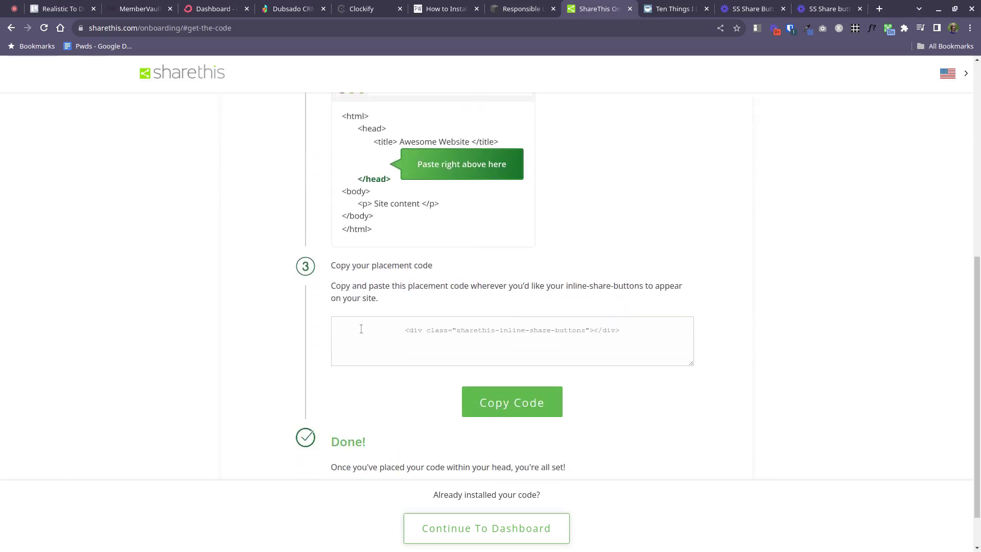
{"action": "left_click_drag", "start_coordinate": [404, 330], "coordinate": [621, 336]}
Scroll back through the install code page and place the caret in the placement code box
{"action": "scroll", "coordinate": [690, 328], "scroll_direction": "up", "scroll_amount": 6}
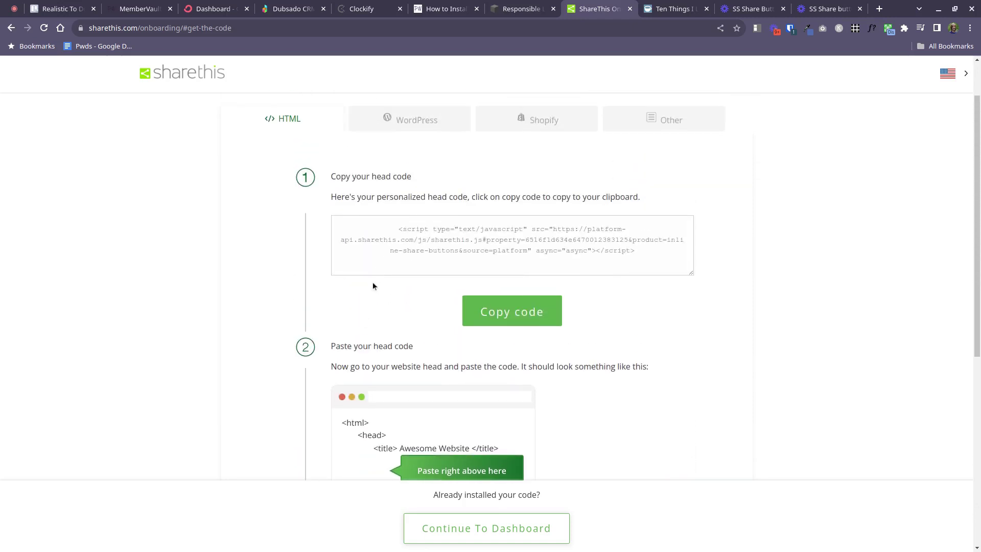
{"action": "scroll", "coordinate": [637, 349], "scroll_direction": "down", "scroll_amount": 3}
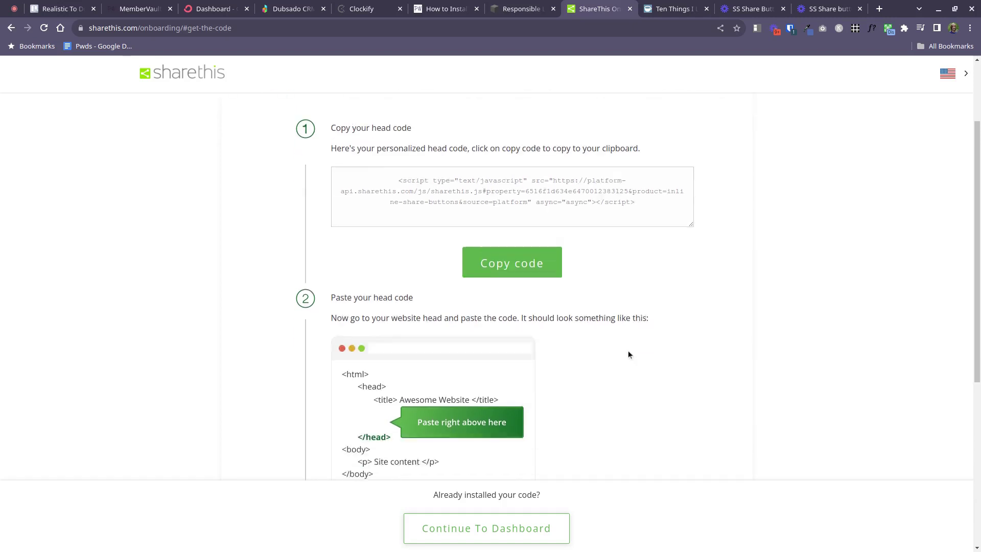
{"action": "scroll", "coordinate": [370, 239], "scroll_direction": "up", "scroll_amount": 3}
{"action": "scroll", "coordinate": [422, 244], "scroll_direction": "down", "scroll_amount": 6}
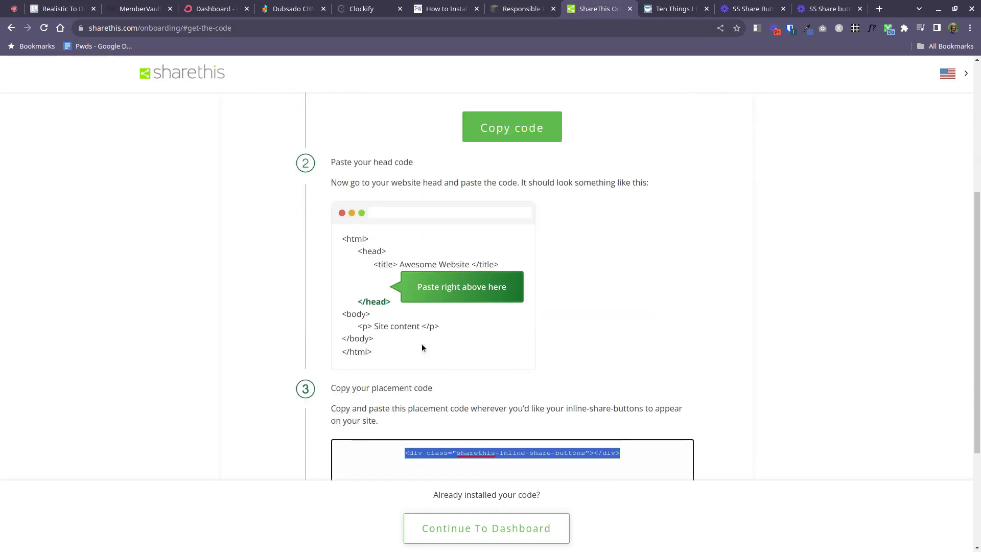
{"action": "scroll", "coordinate": [549, 331], "scroll_direction": "up", "scroll_amount": 1}
{"action": "scroll", "coordinate": [548, 332], "scroll_direction": "up", "scroll_amount": 2}
{"action": "left_click", "coordinate": [547, 162]}
{"action": "scroll", "coordinate": [547, 161], "scroll_direction": "up", "scroll_amount": 2}
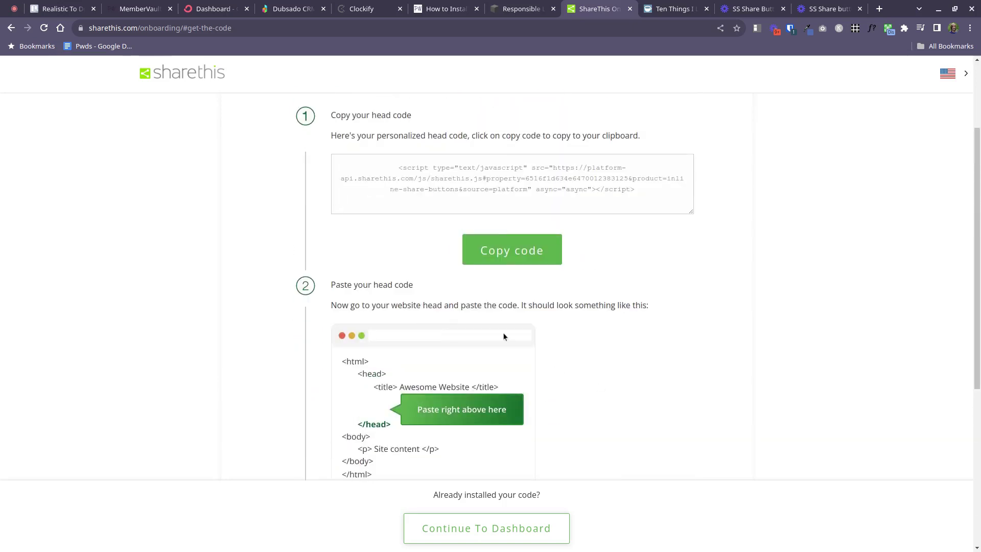
{"action": "scroll", "coordinate": [504, 336], "scroll_direction": "down", "scroll_amount": 5}
{"action": "left_click", "coordinate": [493, 355]}
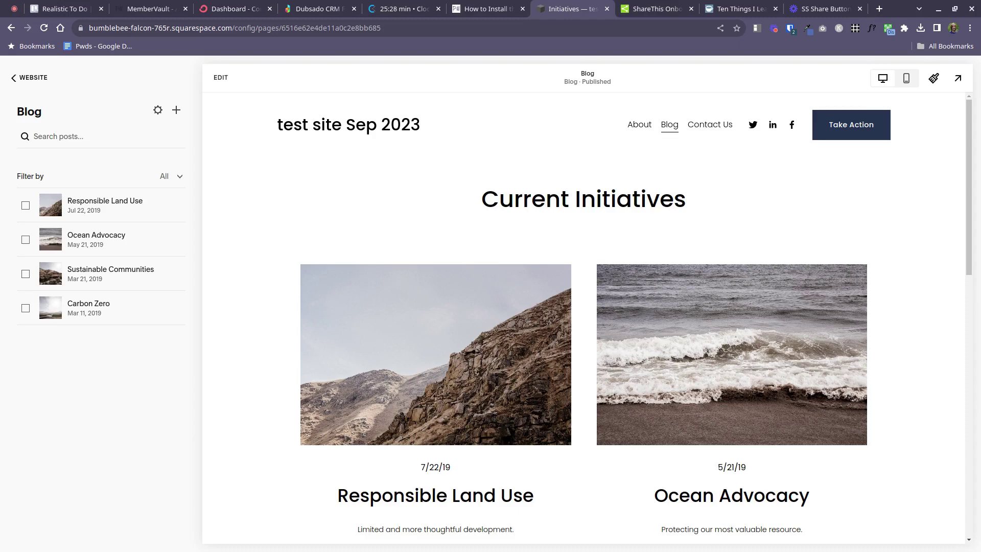
Open the Responsible Land Use post, then the Blog page's settings
{"action": "scroll", "coordinate": [359, 355], "scroll_direction": "down", "scroll_amount": 3}
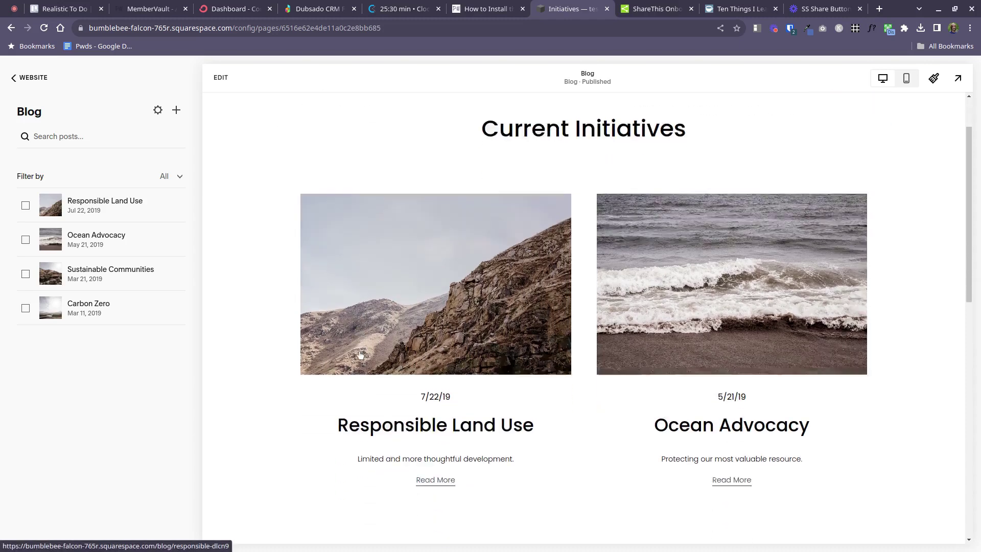
{"action": "left_click", "coordinate": [450, 210]}
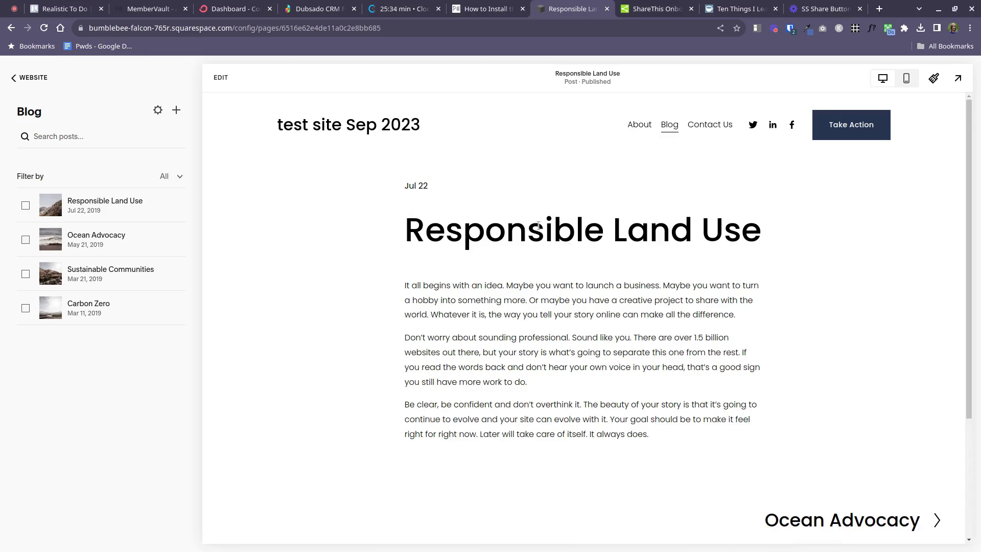
{"action": "scroll", "coordinate": [473, 383], "scroll_direction": "down", "scroll_amount": 3}
{"action": "scroll", "coordinate": [502, 359], "scroll_direction": "up", "scroll_amount": 3}
{"action": "left_click", "coordinate": [158, 111]}
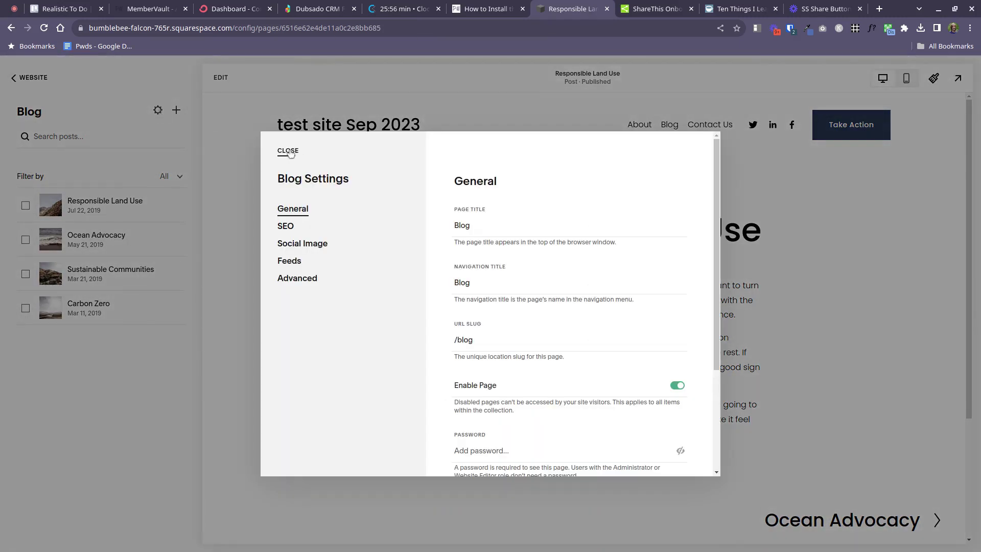
Go to Advanced and open the empty Post Blog Item Code Injection box
{"action": "left_click", "coordinate": [298, 281]}
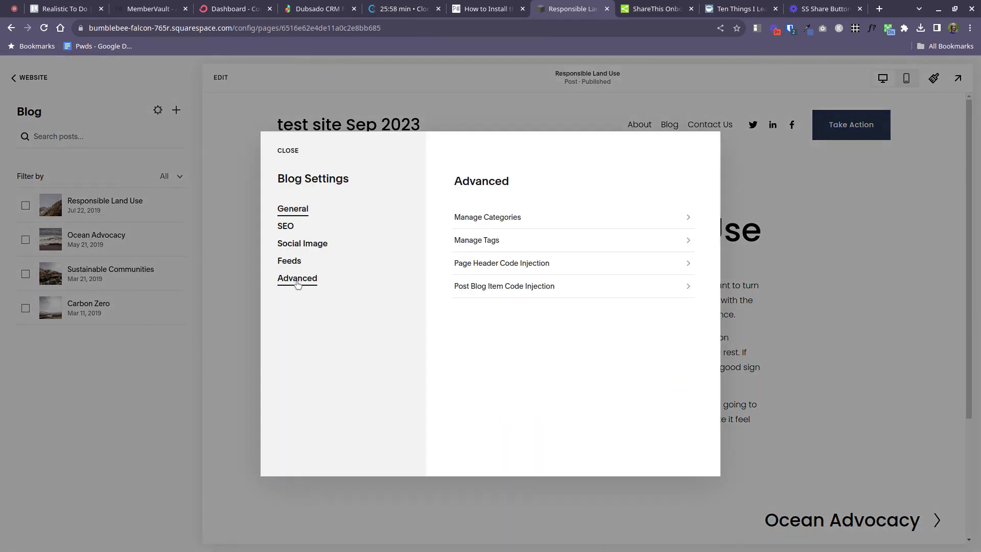
{"action": "left_click", "coordinate": [502, 288]}
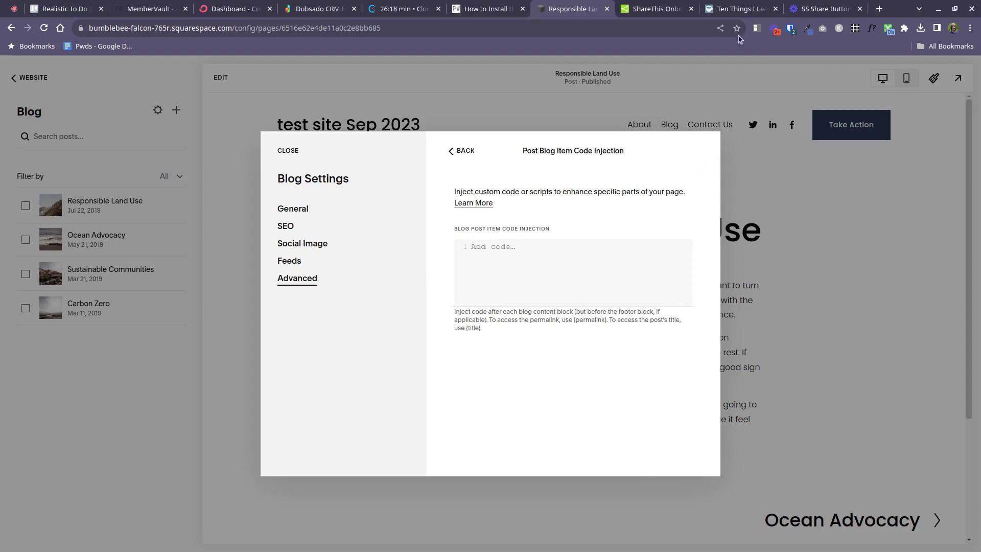
Copy the ShareThis head script into the post item code injection box
{"action": "left_click", "coordinate": [665, 11]}
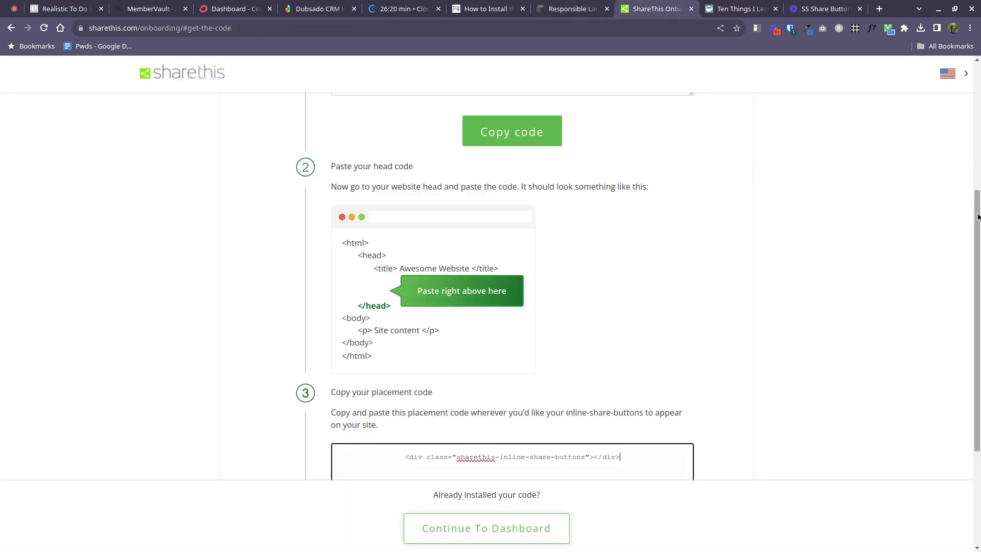
{"action": "left_click_drag", "start_coordinate": [978, 217], "coordinate": [979, 94]}
{"action": "left_click_drag", "start_coordinate": [398, 280], "coordinate": [647, 301]}
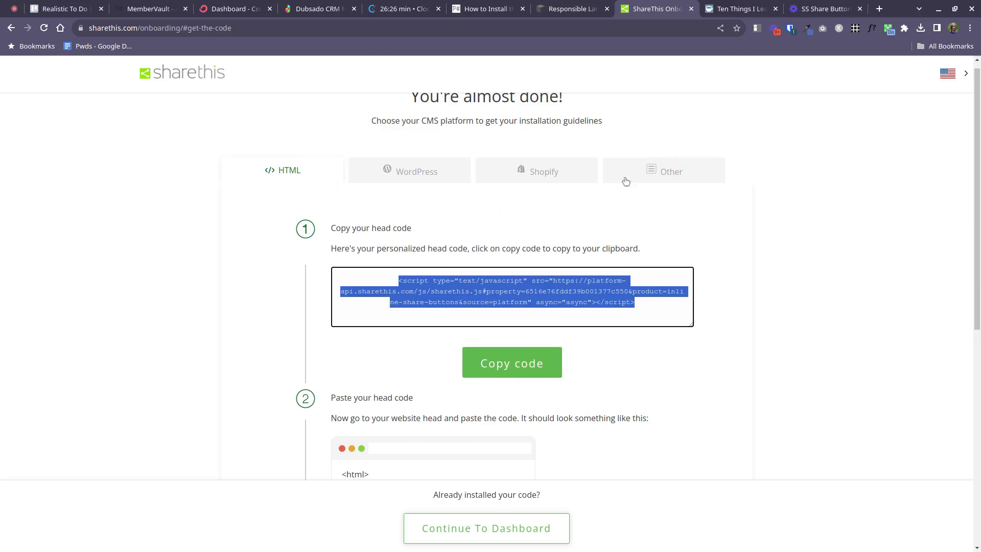
{"action": "left_click", "coordinate": [562, 10]}
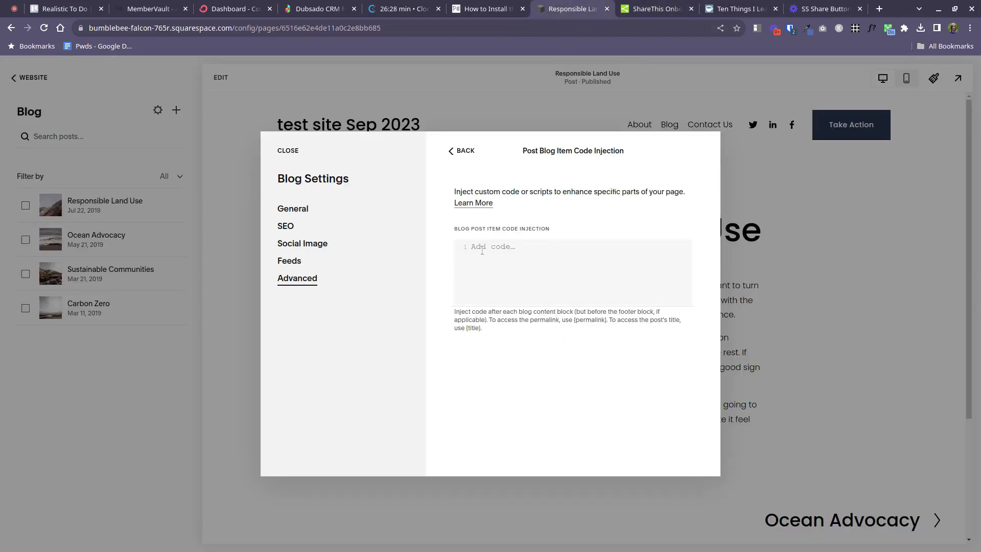
{"action": "left_click", "coordinate": [553, 270]}
{"action": "type", "text": "<script type=\"text/javascript\" src=\"https://platform-api.sharethis.com/js/sharethis.js#property=6516e76fddf39b001377c550&product=inline-share-buttons&source=platform\" async=\"async\"></script>"}
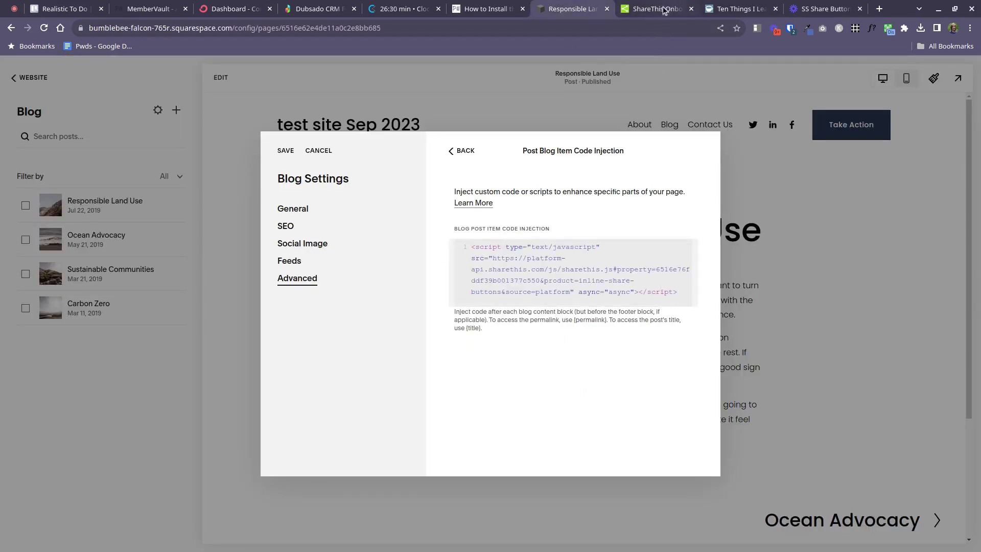
Paste the inline buttons placement code on a new line after the script and save
{"action": "left_click", "coordinate": [660, 9]}
{"action": "scroll", "coordinate": [560, 351], "scroll_direction": "down", "scroll_amount": 6}
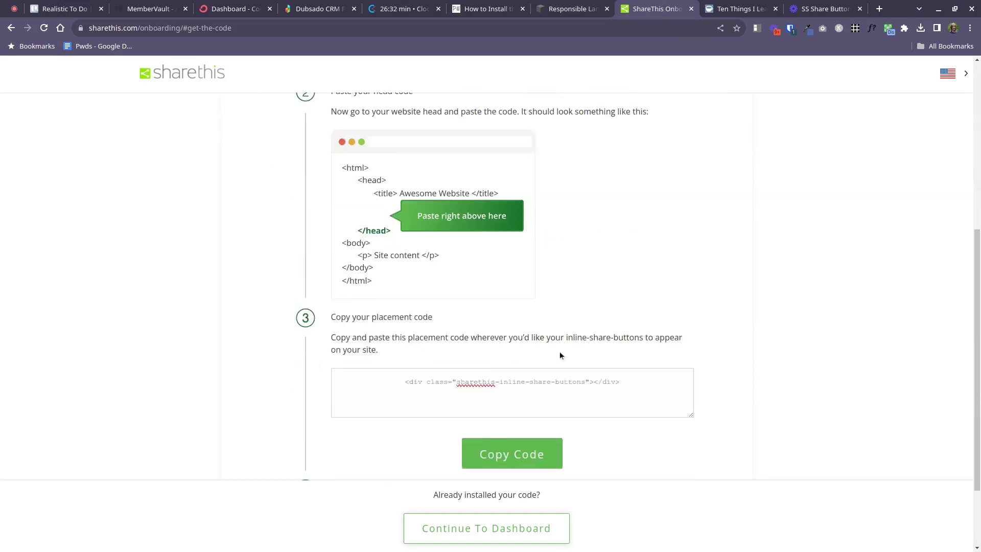
{"action": "left_click_drag", "start_coordinate": [403, 383], "coordinate": [621, 383]}
{"action": "key", "text": "ctrl+c"}
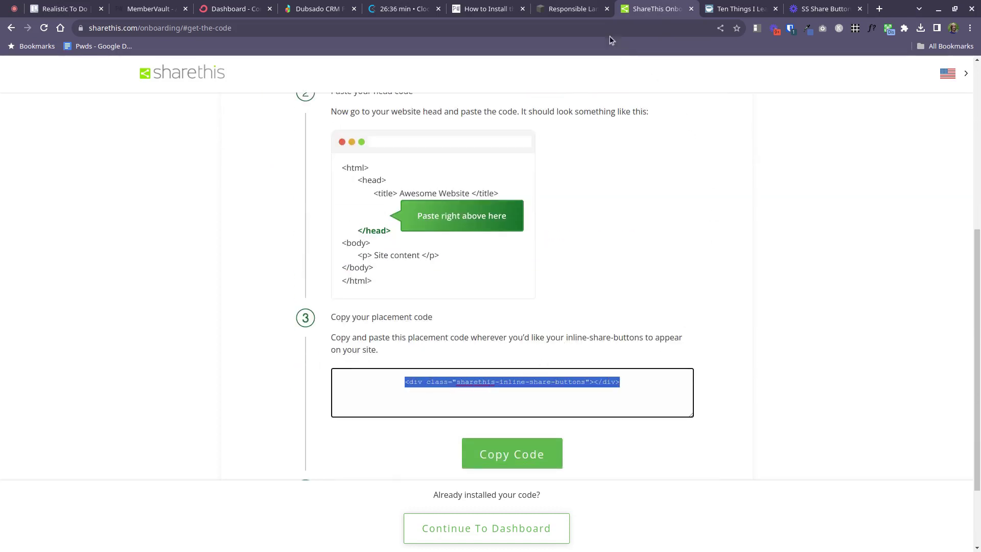
{"action": "left_click", "coordinate": [575, 9]}
{"action": "left_click", "coordinate": [682, 292]}
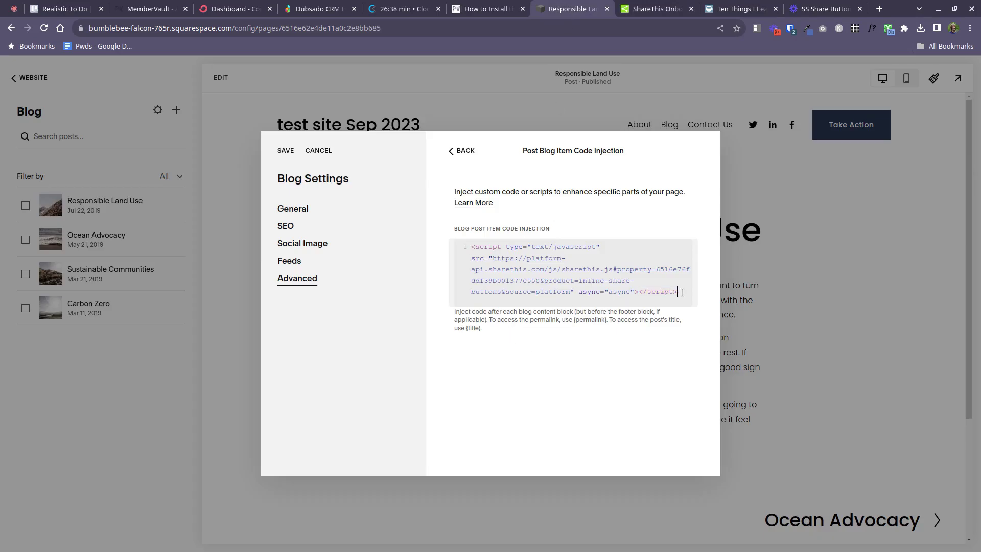
{"action": "key", "text": "Return"}
{"action": "key", "text": "ctrl+v"}
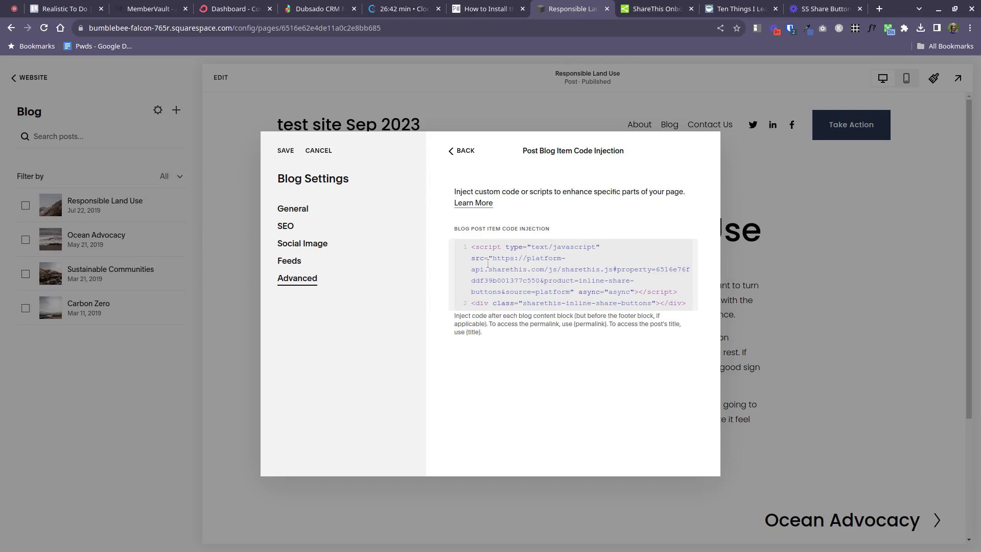
{"action": "left_click", "coordinate": [285, 151]}
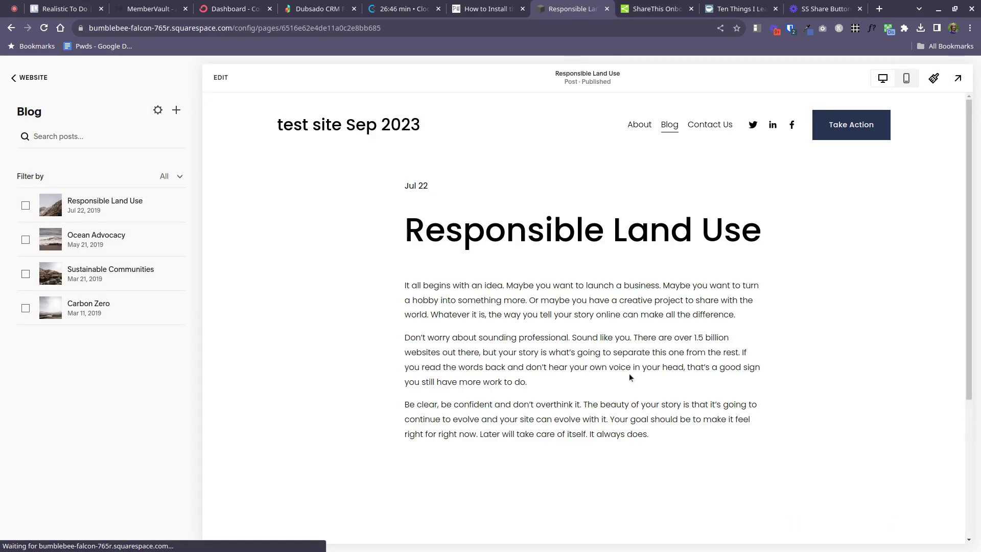
Scroll the Responsible Land Use post preview to check the share buttons under its text
{"action": "scroll", "coordinate": [630, 373], "scroll_direction": "down", "scroll_amount": 1}
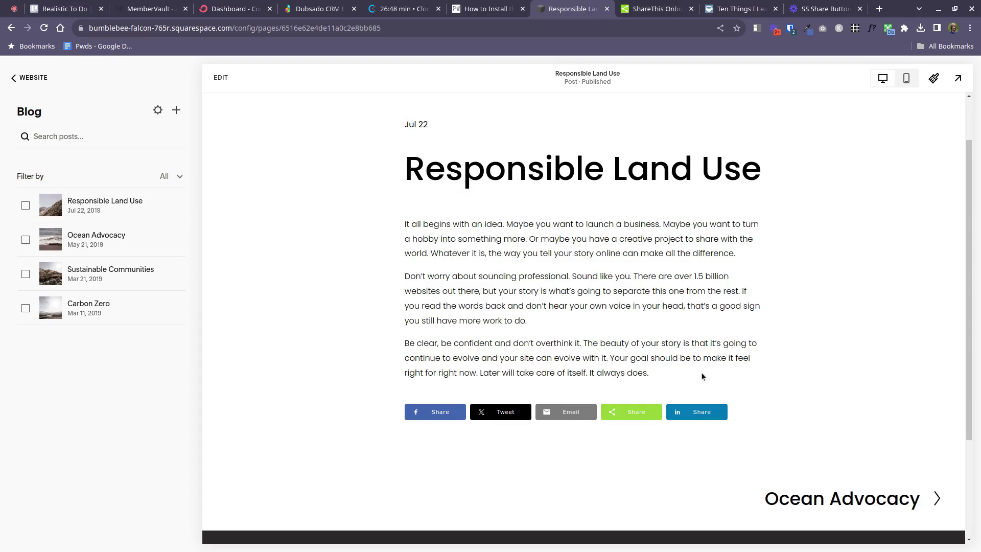
{"action": "scroll", "coordinate": [766, 367], "scroll_direction": "up", "scroll_amount": 1}
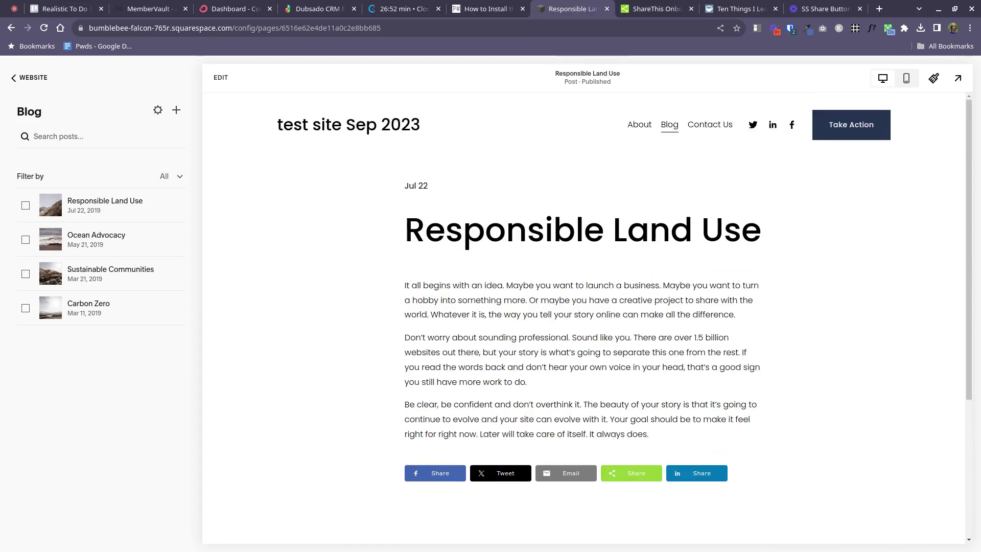
{"action": "scroll", "coordinate": [454, 439], "scroll_direction": "down", "scroll_amount": 1}
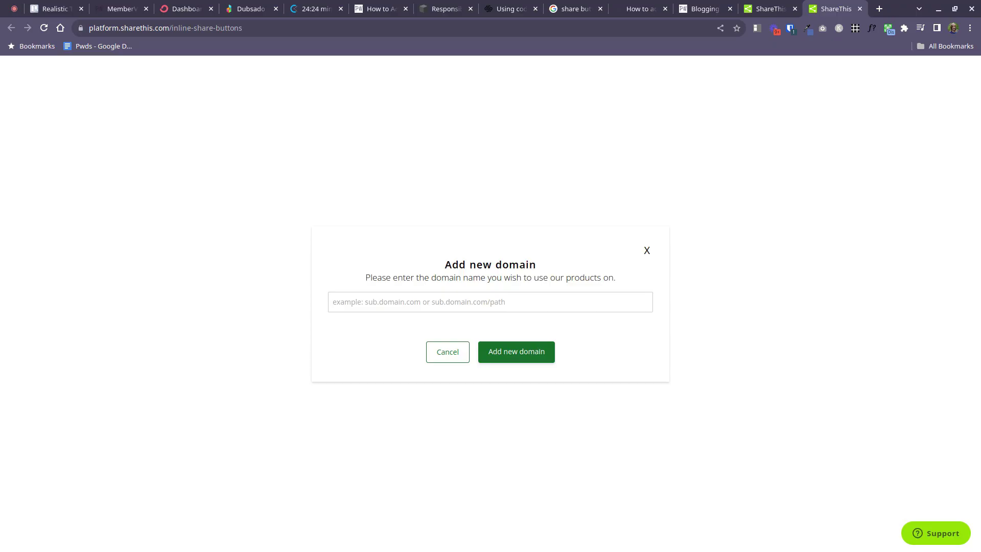
Enter the blog site's domain in the Add new domain dialog and submit it to ShareThis
{"action": "left_click", "coordinate": [417, 302]}
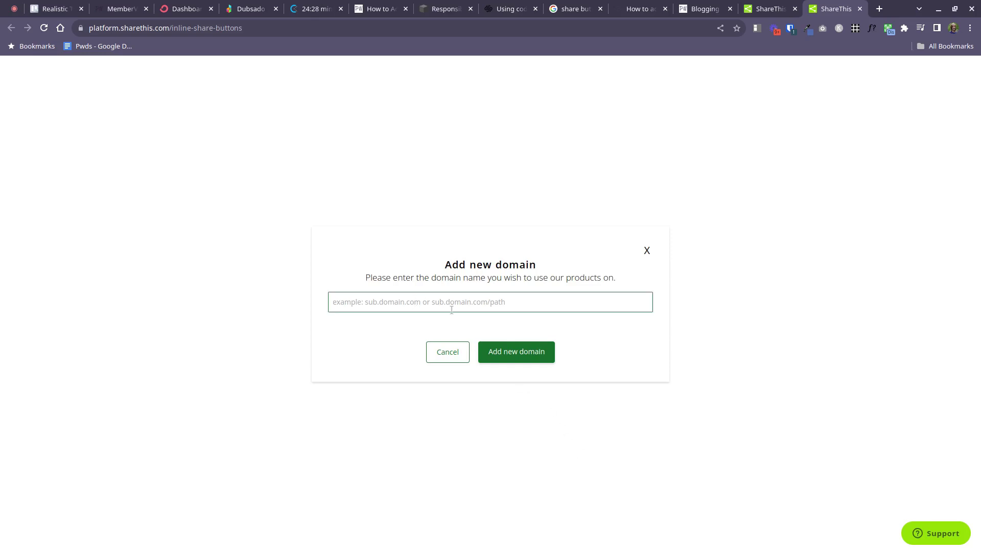
{"action": "type", "text": "pa"}
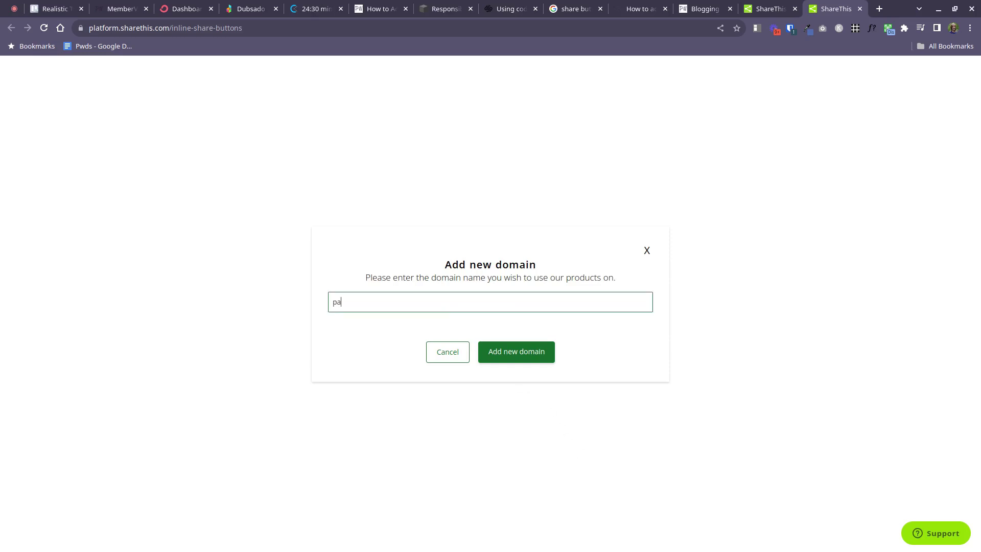
{"action": "type", "text": "ulinewiles.com"}
{"action": "left_click", "coordinate": [508, 362]}
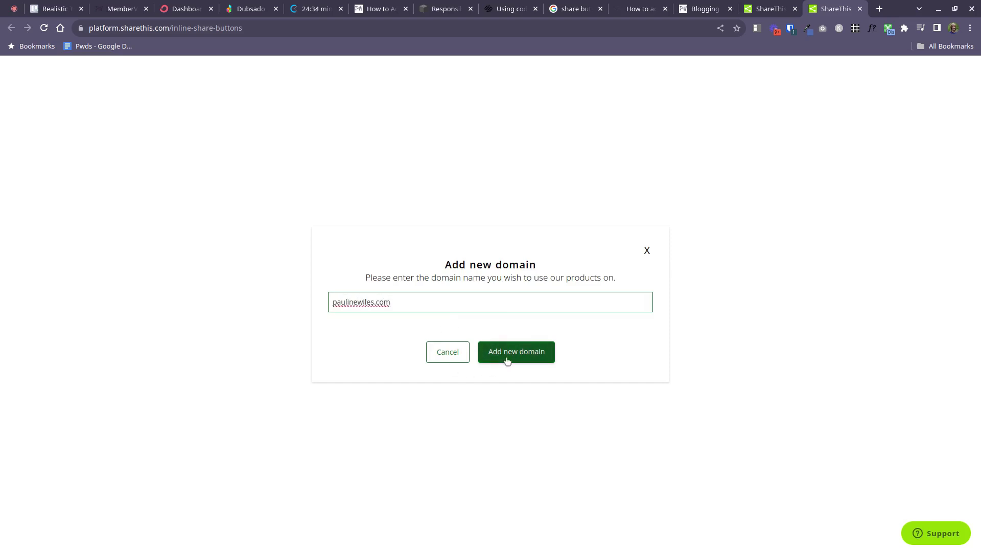
{"action": "left_click", "coordinate": [514, 353]}
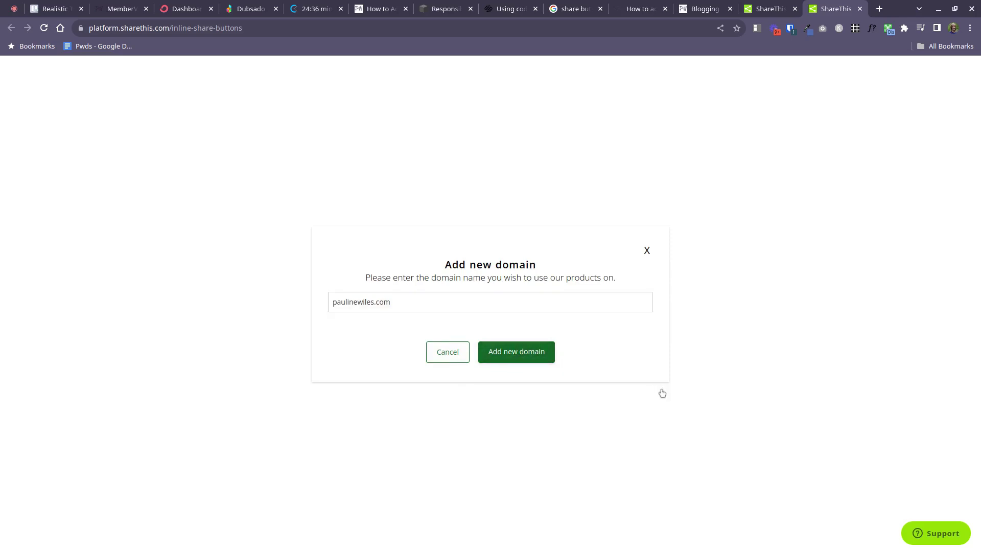